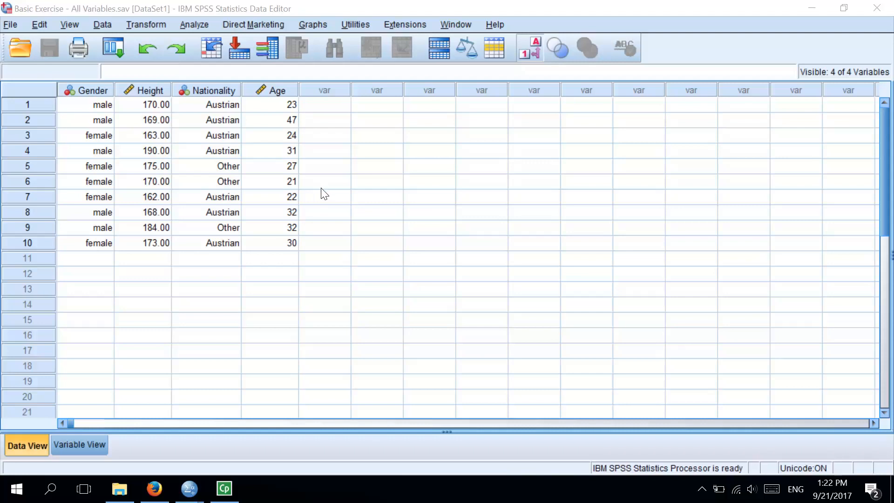
Step: Start a Recode into Different Variables, list the variables by name, and add Height as the input variable
{"action": "left_click", "coordinate": [165, 94]}
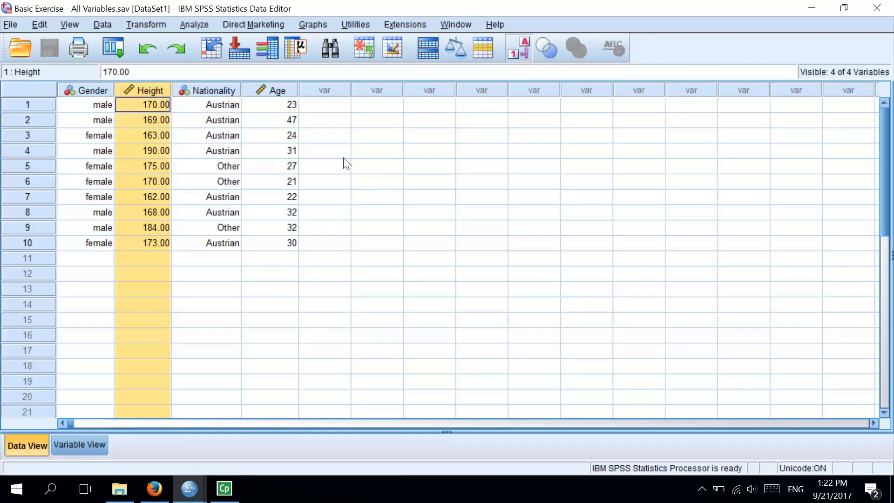
{"action": "left_click", "coordinate": [160, 24]}
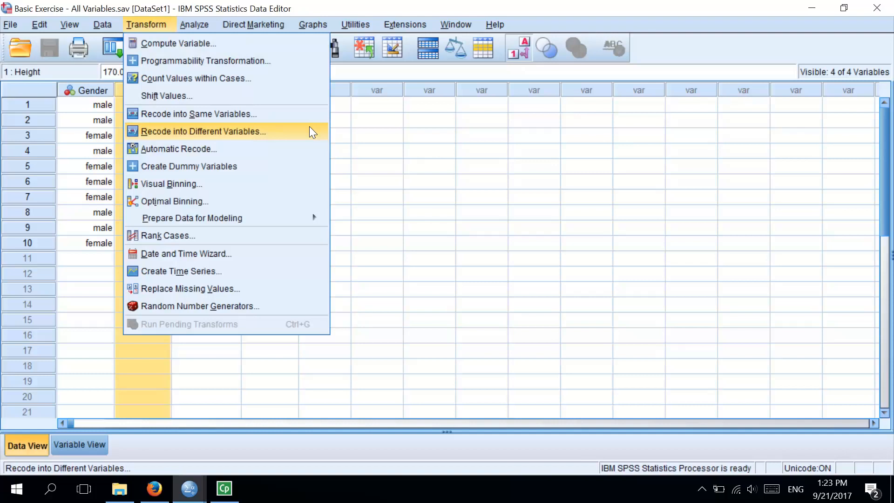
{"action": "left_click", "coordinate": [310, 128]}
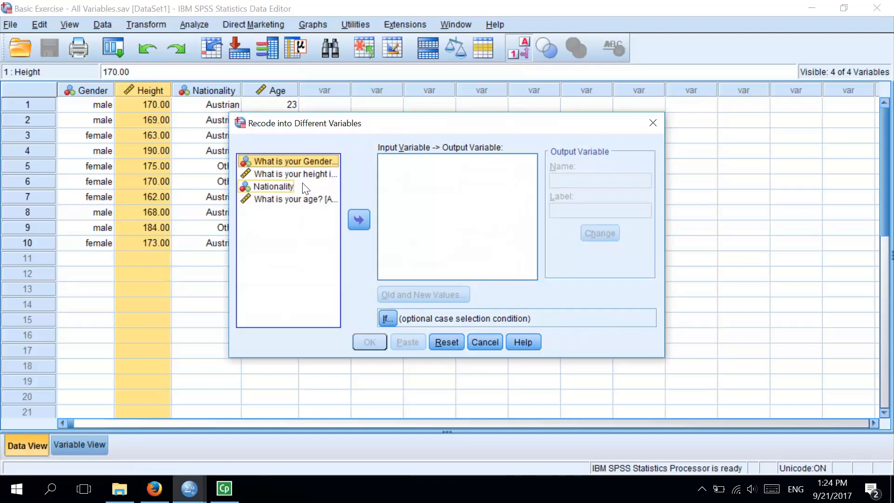
{"action": "right_click", "coordinate": [316, 176]}
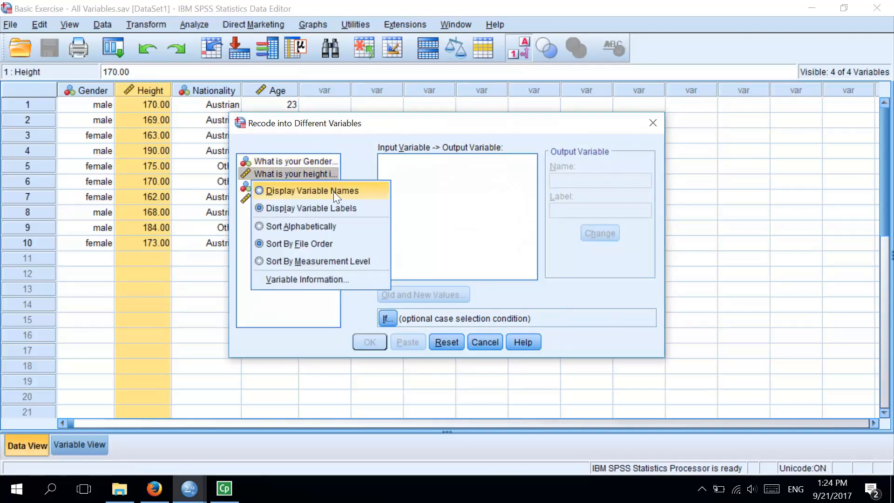
{"action": "left_click", "coordinate": [333, 191]}
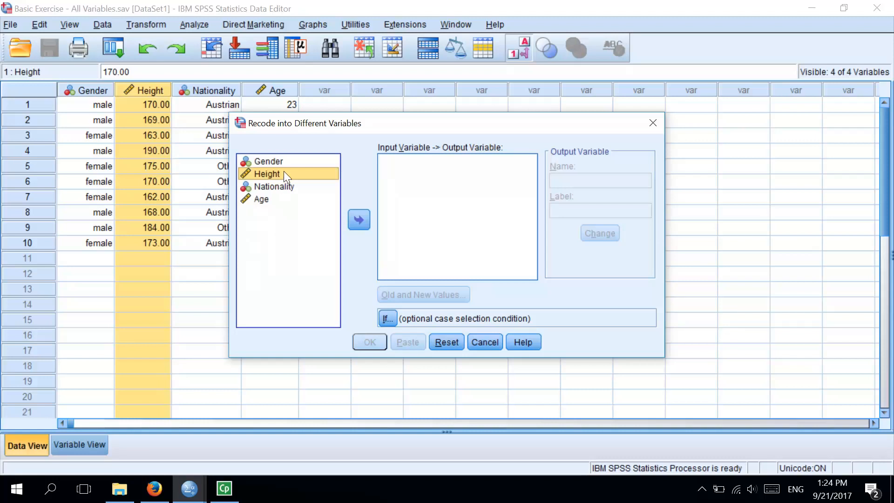
{"action": "left_click", "coordinate": [359, 219]}
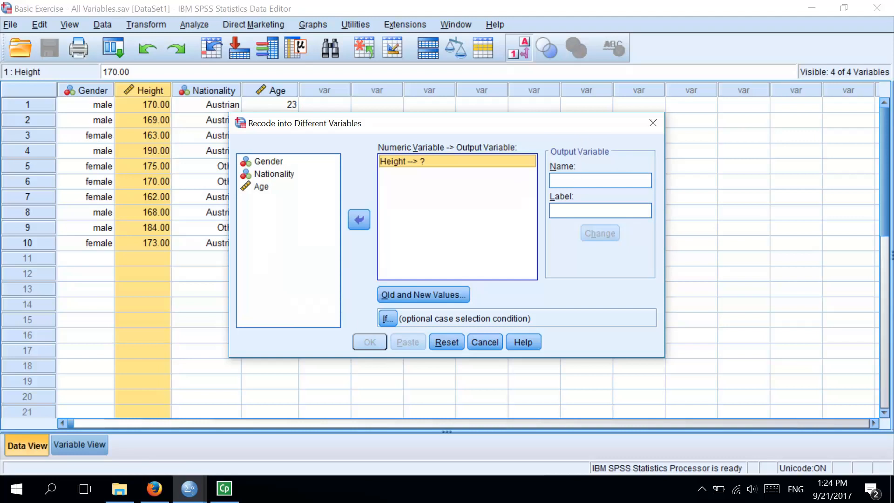
Step: Define the output variable for Height with the name Height_Levels and the label "Height - level groups by 10cm"
{"action": "left_click", "coordinate": [599, 181]}
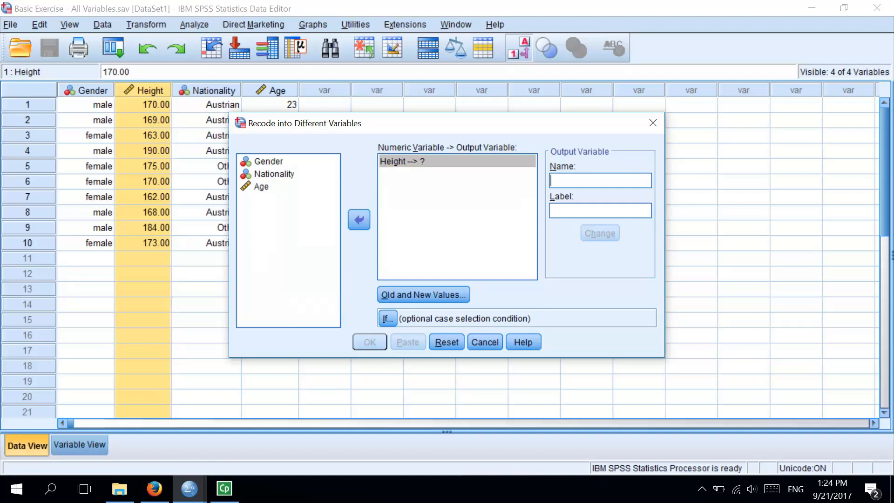
{"action": "key", "text": "alt+shift"}
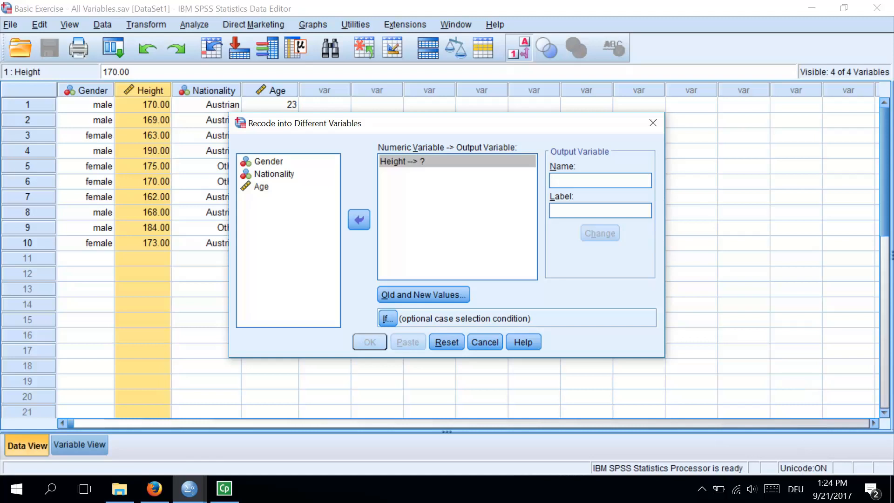
{"action": "type", "text": "Height_Levels"}
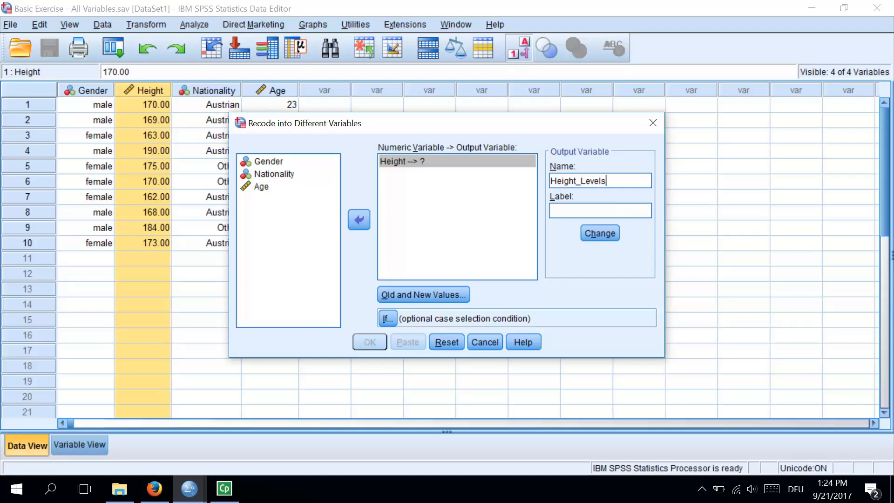
{"action": "left_click", "coordinate": [600, 210]}
{"action": "type", "text": "Height - level groups by "}
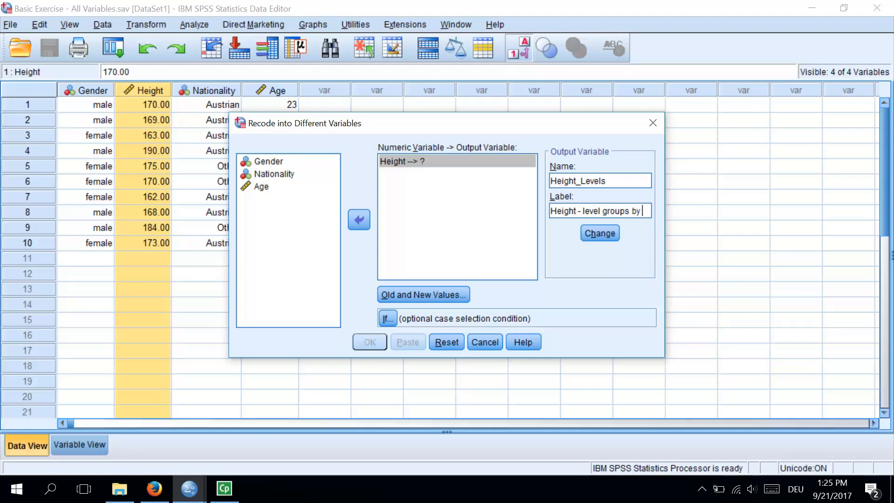
{"action": "type", "text": "10cm"}
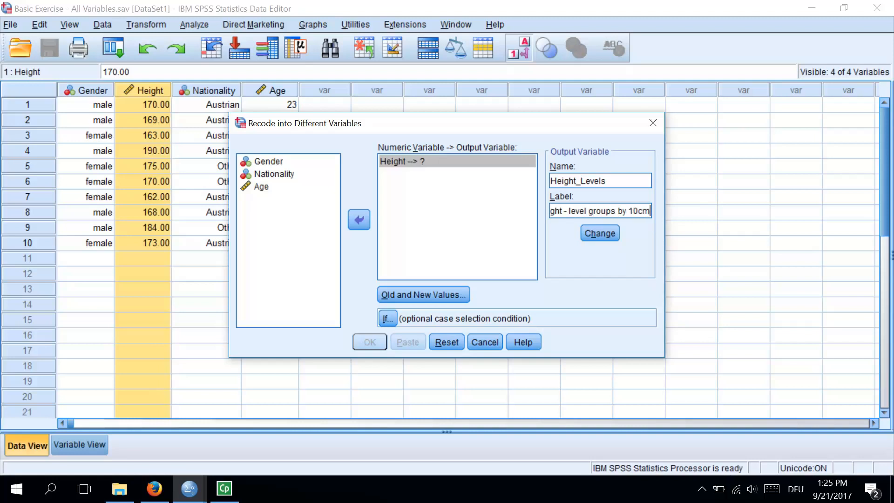
{"action": "left_click", "coordinate": [610, 237]}
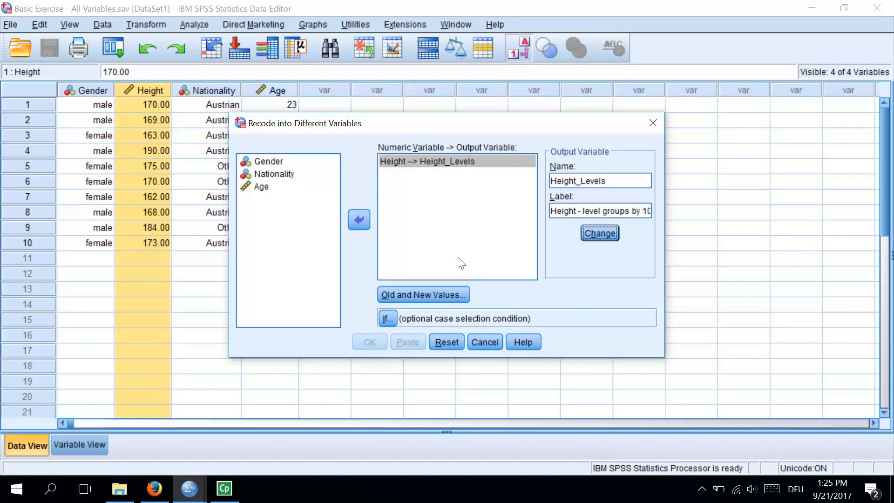
Step: Add an old-to-new value rule that recodes the range from lowest through 170 to 1
{"action": "left_click", "coordinate": [466, 296]}
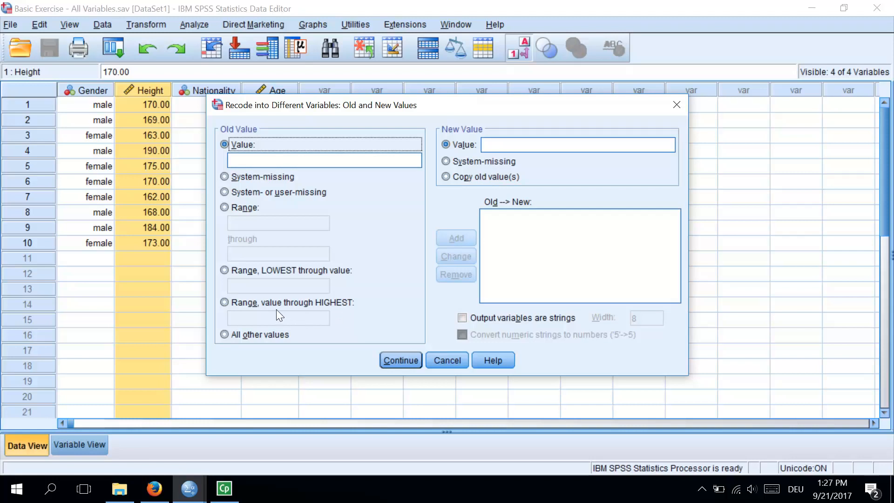
{"action": "left_click", "coordinate": [225, 270]}
{"action": "left_click", "coordinate": [277, 286]}
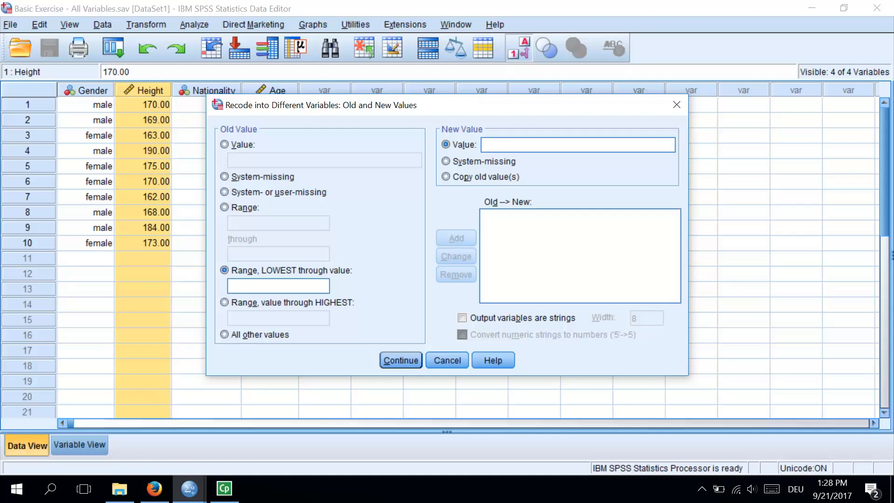
{"action": "type", "text": "170"}
{"action": "left_click_drag", "start_coordinate": [245, 287], "coordinate": [223, 287]}
{"action": "type", "text": "170"}
{"action": "type", "text": "1"}
{"action": "left_click", "coordinate": [459, 238]}
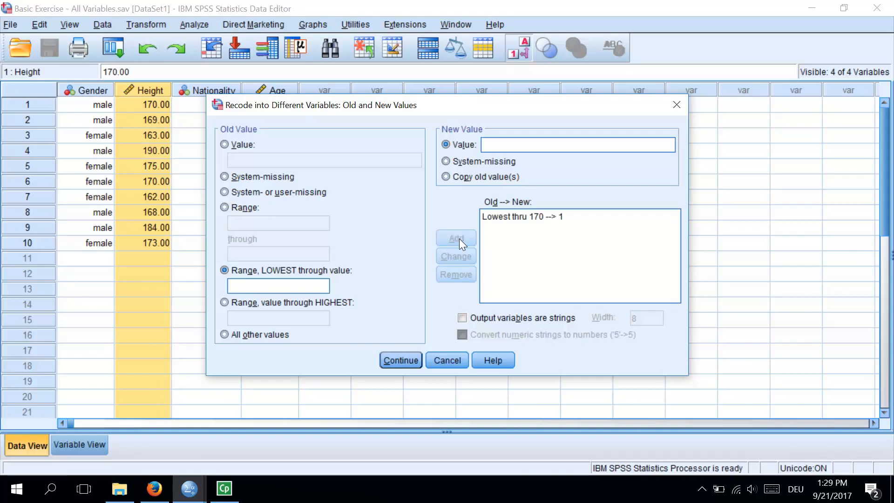
Step: Add recode rules assigning lowest through 180 to 2 and lowest through 190 to 3
{"action": "left_click", "coordinate": [263, 284]}
{"action": "type", "text": "180"}
{"action": "type", "text": "2"}
{"action": "left_click", "coordinate": [470, 238]}
{"action": "type", "text": "190"}
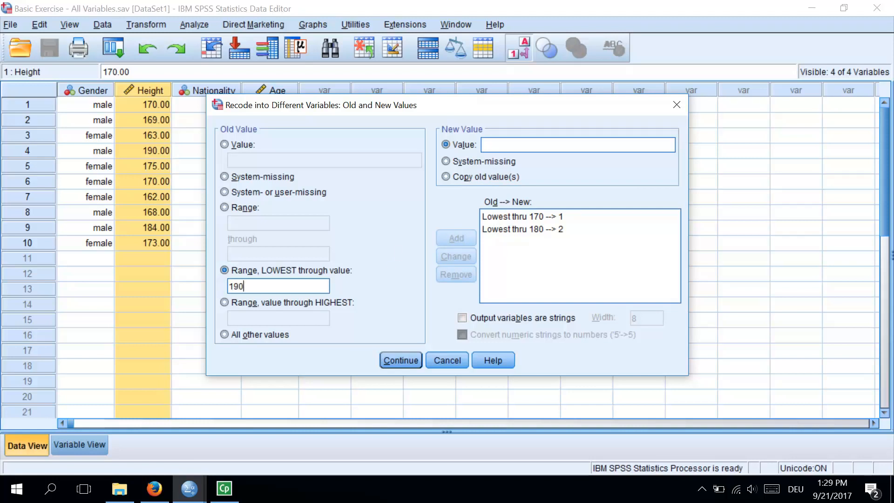
{"action": "left_click", "coordinate": [510, 145]}
{"action": "type", "text": "3"}
{"action": "left_click", "coordinate": [463, 237]}
Step: Add the rule recoding lowest through 200 to 4, and run the recode
{"action": "type", "text": "200"}
{"action": "left_click", "coordinate": [510, 145]}
{"action": "type", "text": "4"}
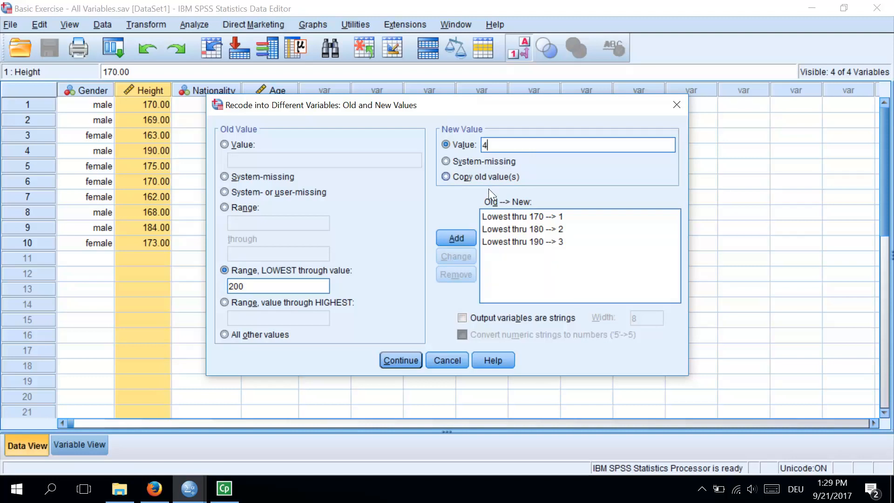
{"action": "left_click", "coordinate": [465, 236]}
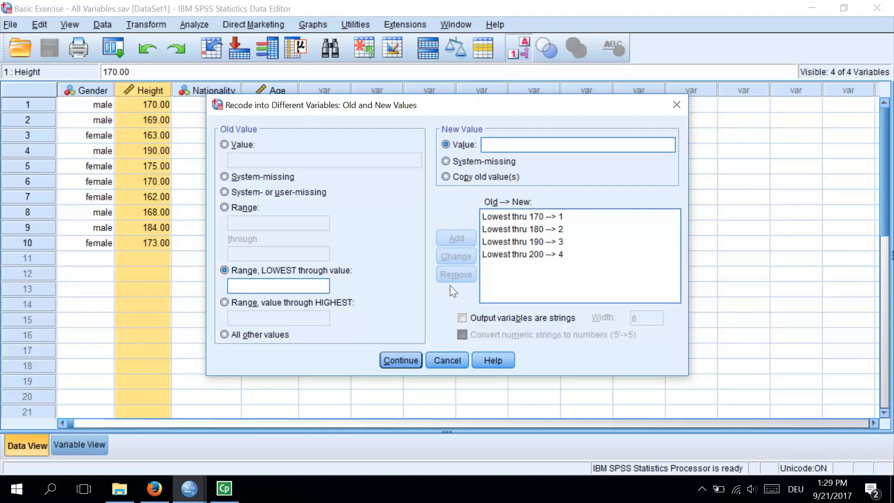
{"action": "left_click", "coordinate": [401, 360]}
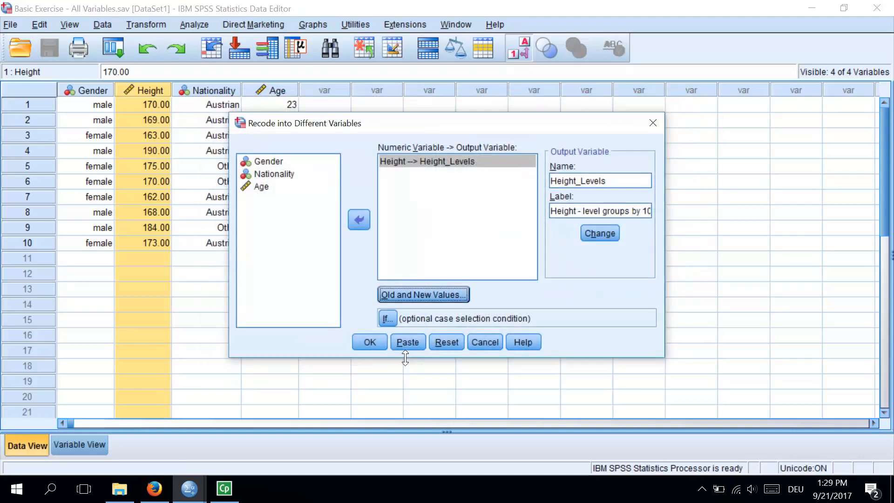
{"action": "left_click", "coordinate": [371, 343]}
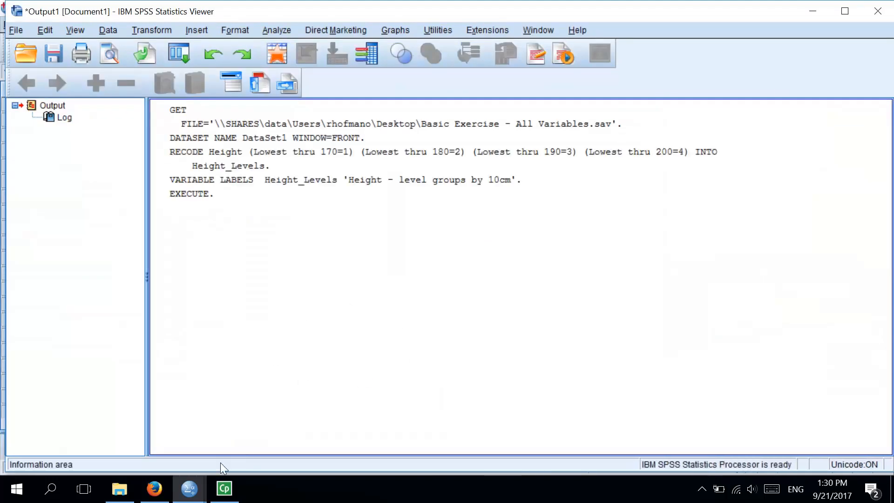
Step: Return to the dataset window and examine the recoded values in the Height_Levels column case by case
{"action": "left_click", "coordinate": [184, 489]}
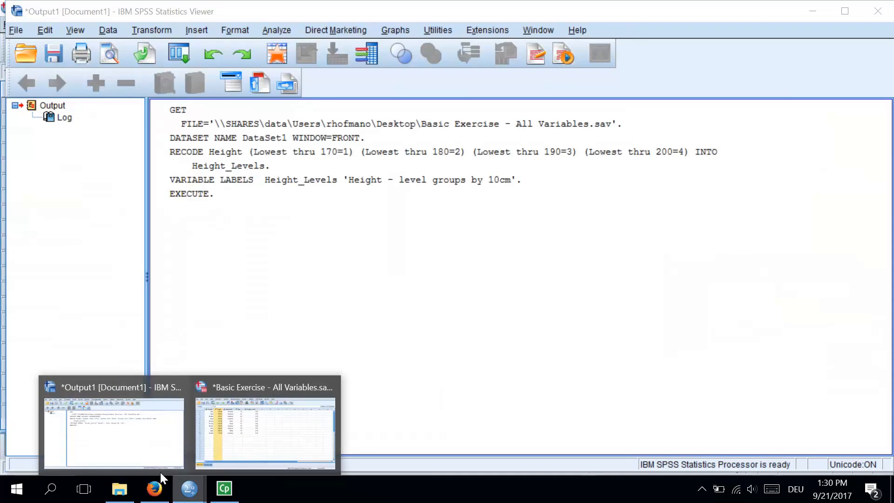
{"action": "left_click", "coordinate": [249, 437]}
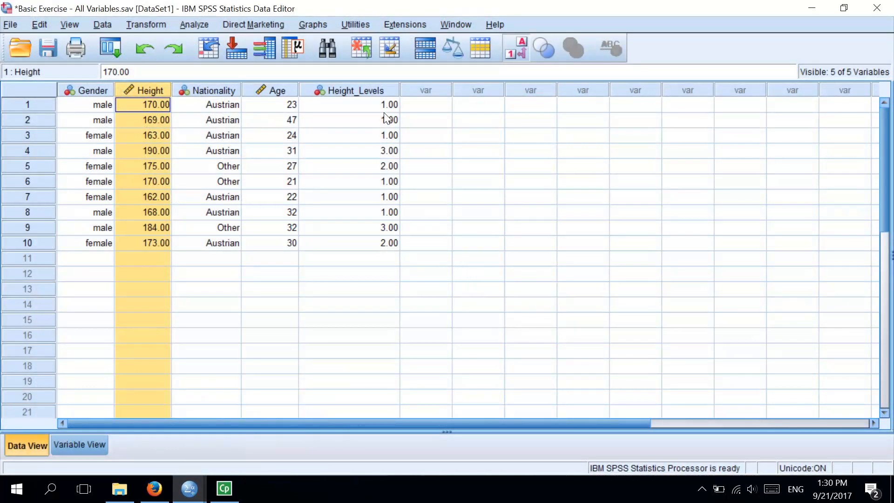
{"action": "left_click", "coordinate": [386, 92]}
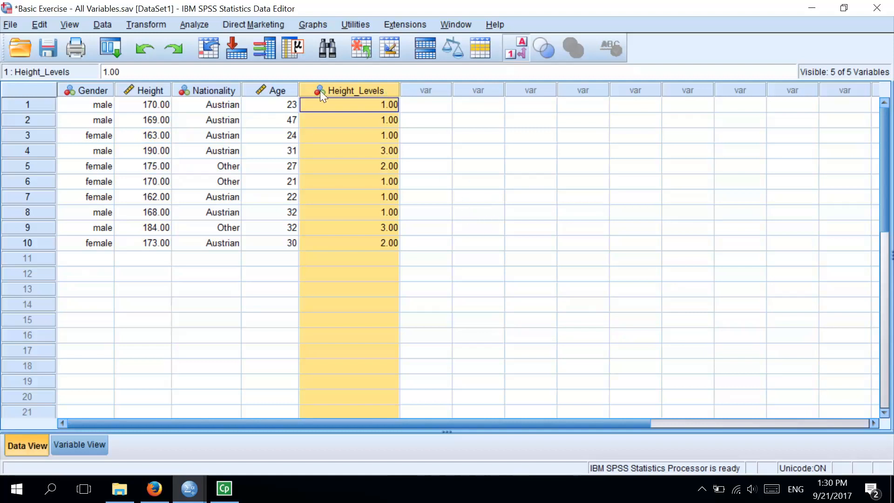
{"action": "left_click", "coordinate": [393, 106]}
{"action": "left_click", "coordinate": [396, 123]}
{"action": "left_click", "coordinate": [398, 149]}
{"action": "left_click", "coordinate": [393, 167]}
{"action": "left_click", "coordinate": [393, 182]}
{"action": "left_click", "coordinate": [393, 197]}
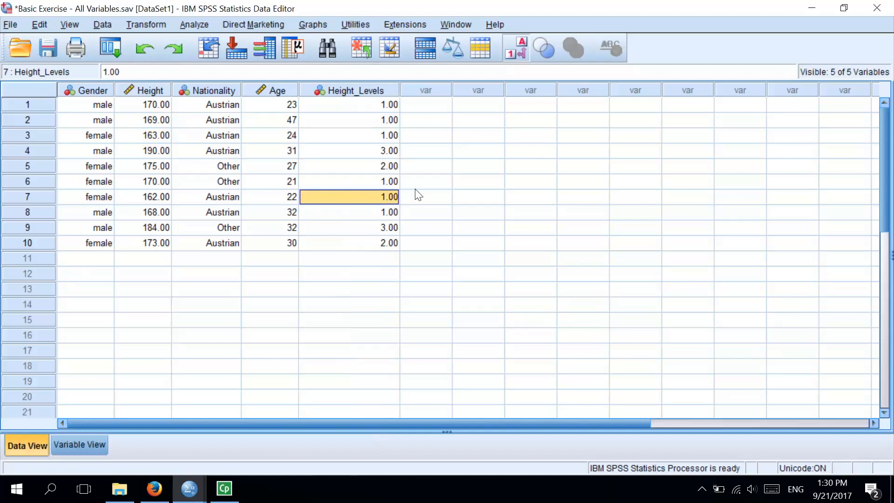
{"action": "left_click", "coordinate": [404, 122]}
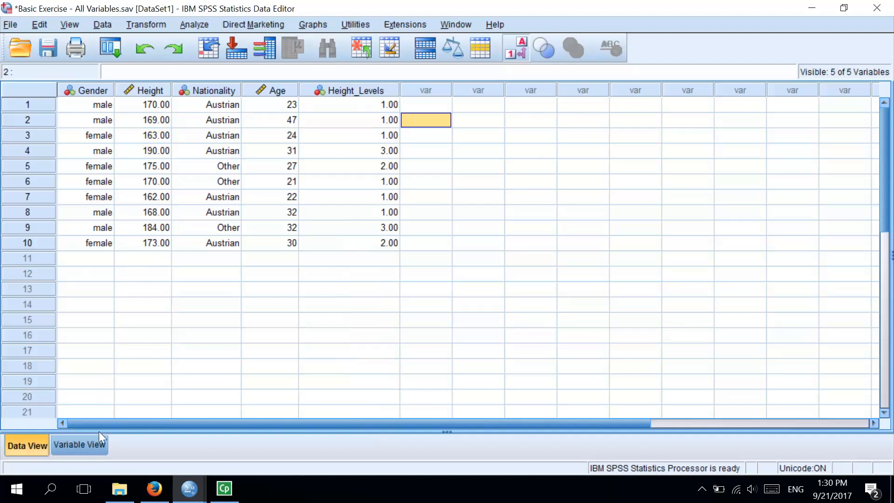
Step: Open the value labels of Height_Levels in the variable definitions and label value 1 as Low
{"action": "left_click", "coordinate": [99, 446]}
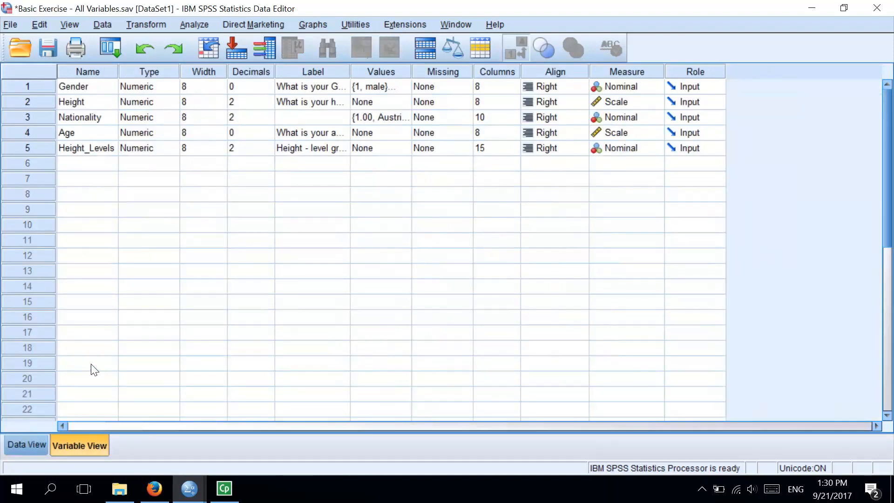
{"action": "left_click", "coordinate": [23, 148]}
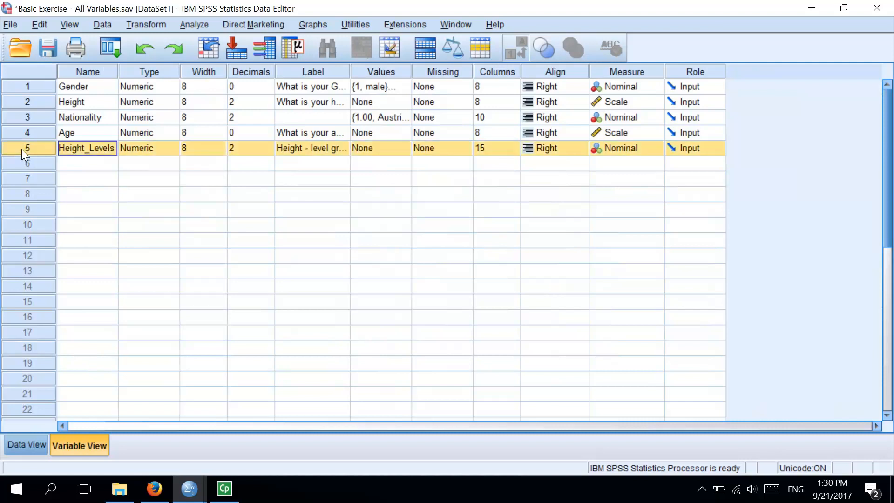
{"action": "left_click", "coordinate": [390, 150]}
{"action": "left_click", "coordinate": [408, 149]}
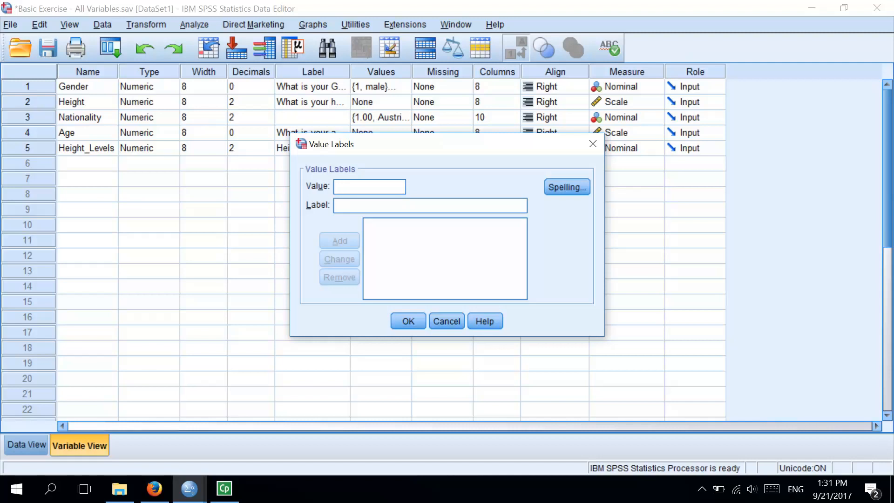
{"action": "type", "text": "1"}
{"action": "key", "text": "Tab"}
{"action": "type", "text": "Low"}
{"action": "left_click", "coordinate": [331, 242]}
Step: Add the value labels Middle for 2 and High for 3 to Height_Levels
{"action": "type", "text": "2"}
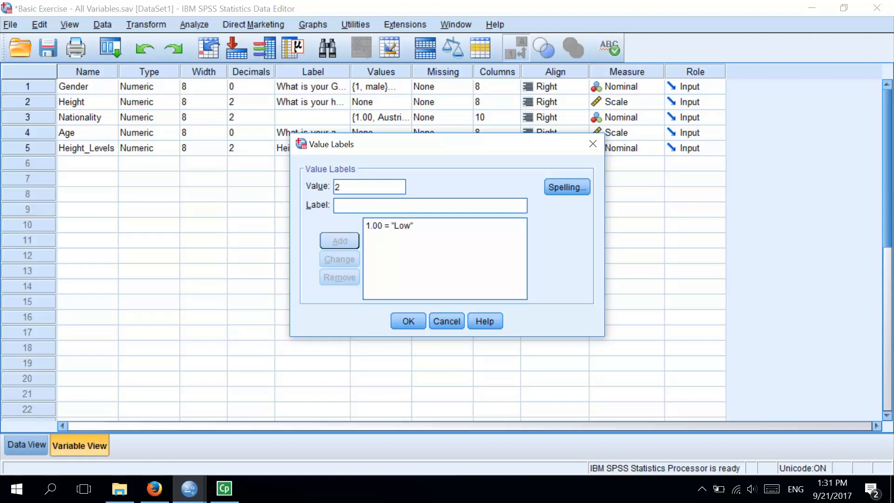
{"action": "key", "text": "Tab"}
{"action": "type", "text": "Middle"}
{"action": "left_click", "coordinate": [350, 238]}
{"action": "type", "text": "3"}
{"action": "key", "text": "Tab"}
{"action": "type", "text": "High"}
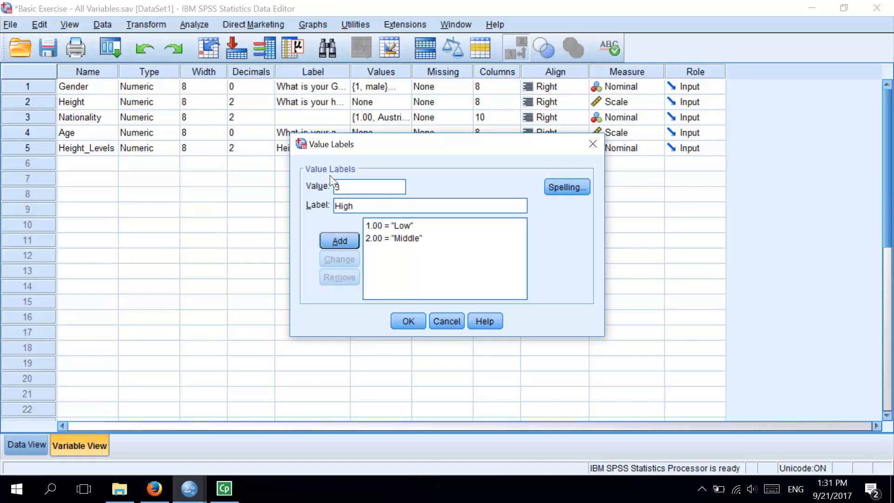
{"action": "left_click", "coordinate": [339, 239]}
Step: Add the label Extremely High for value 4 and apply the value labels to Height_Levels
{"action": "type", "text": "4"}
{"action": "key", "text": "Tab"}
{"action": "type", "text": "Extremel"}
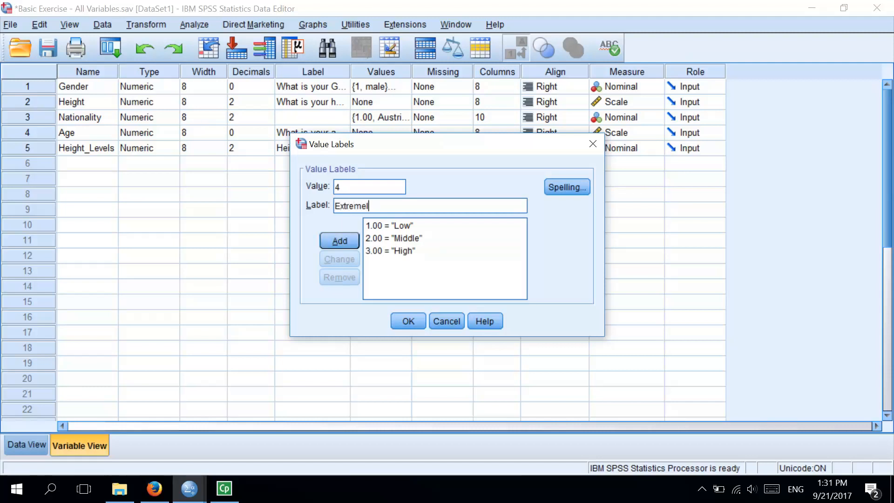
{"action": "type", "text": "y High"}
{"action": "left_click", "coordinate": [343, 240]}
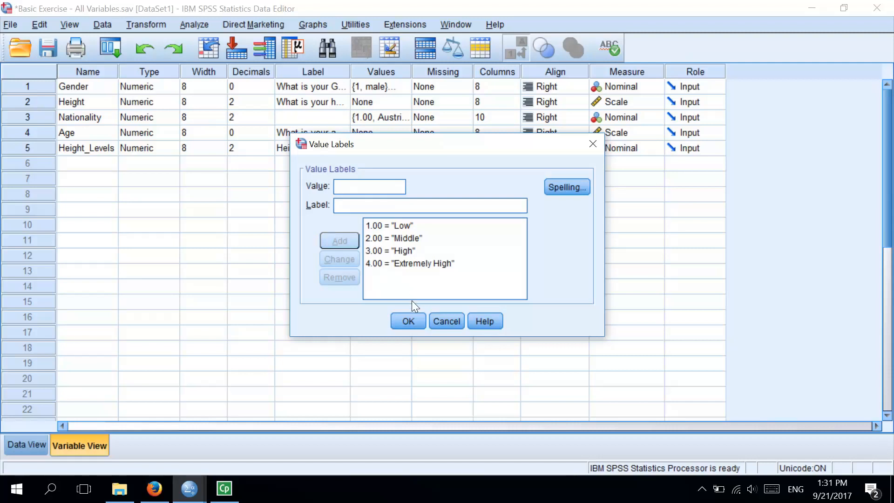
{"action": "left_click", "coordinate": [409, 325]}
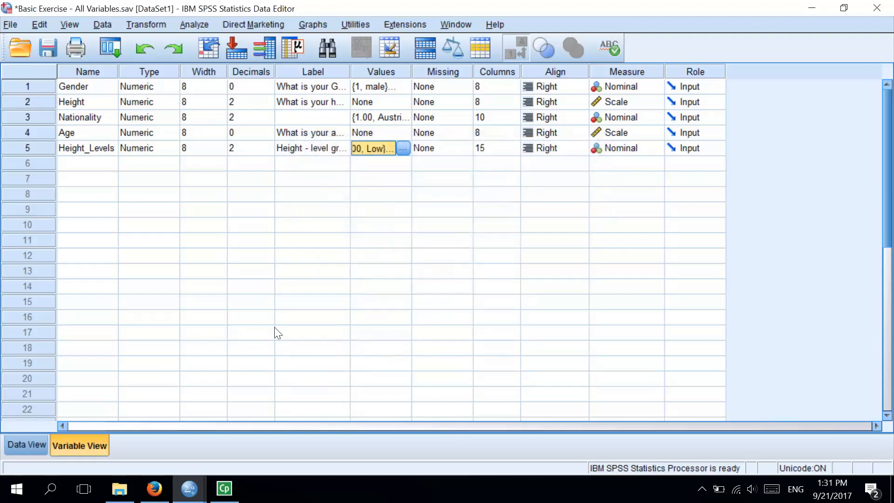
Step: Return to the case data and compare it with value labels switched off and back on
{"action": "left_click", "coordinate": [37, 445]}
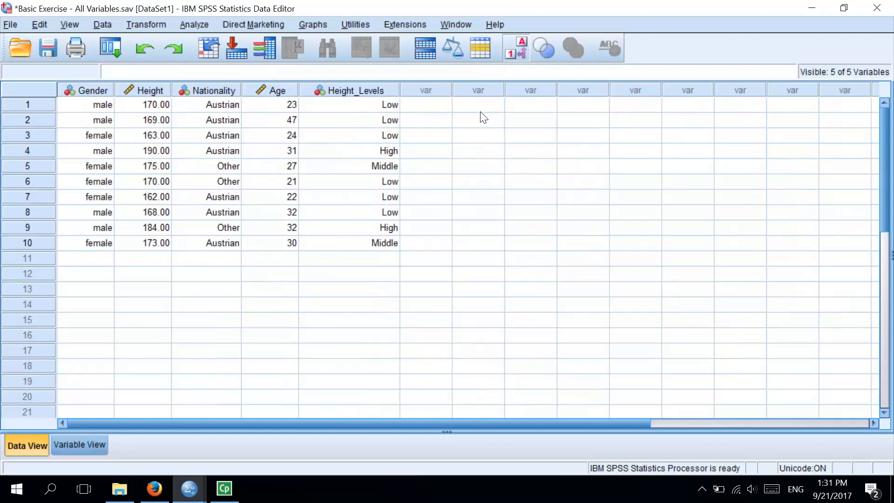
{"action": "left_click", "coordinate": [521, 53]}
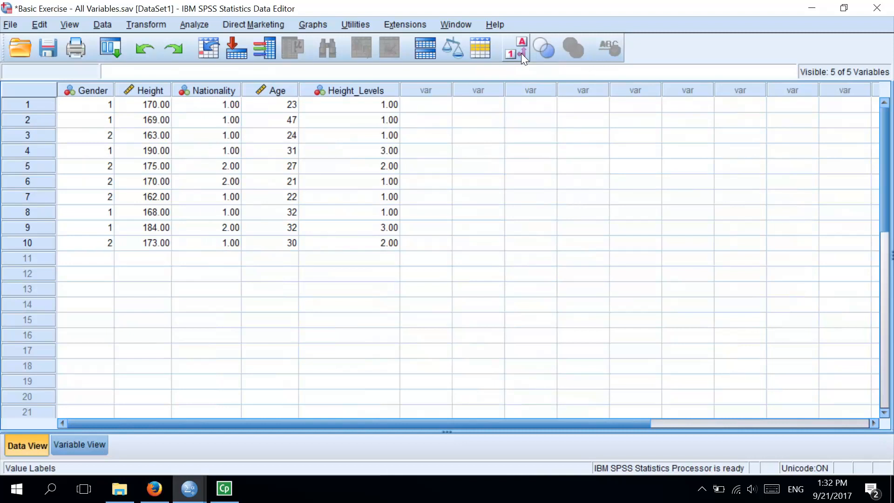
{"action": "left_click", "coordinate": [521, 53]}
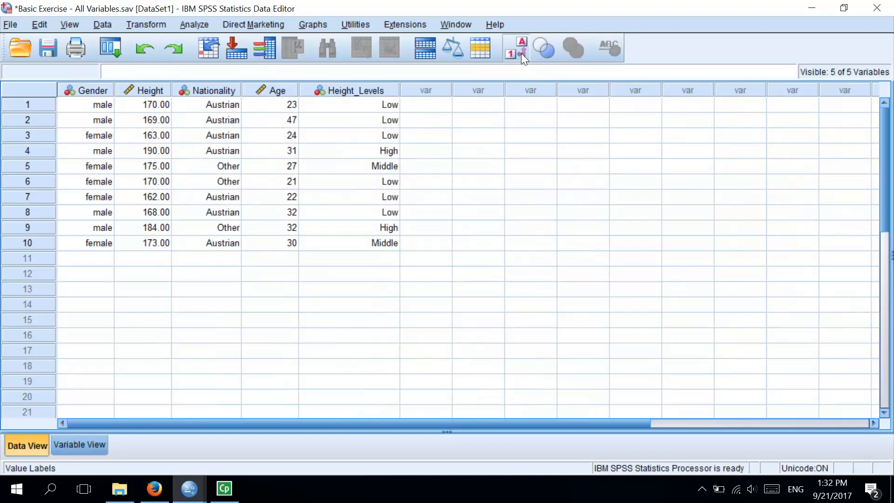